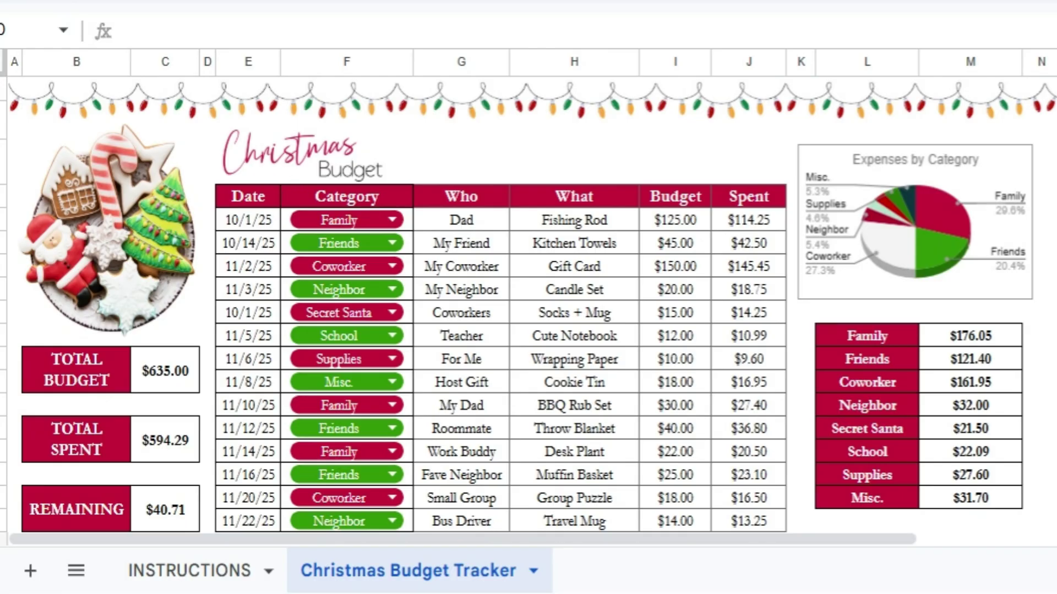
- Clear the Dad fishing rod entry in the table's first row and enter the date 9/1/25 there
left_click_drag(246, 223, 724, 237)
key("Delete")
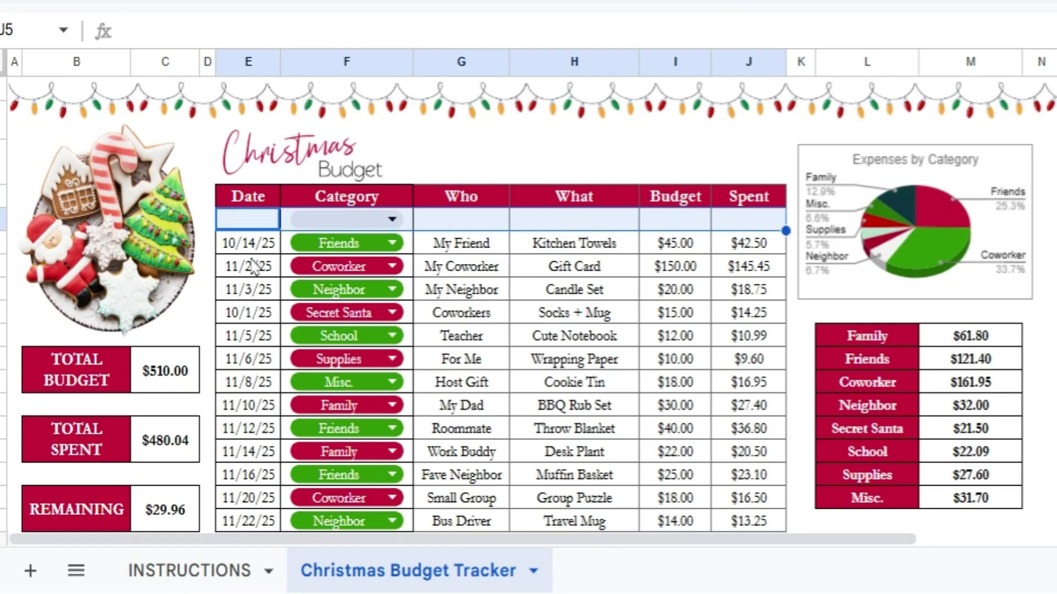
left_click(250, 240)
left_click(248, 225)
double_click(249, 224)
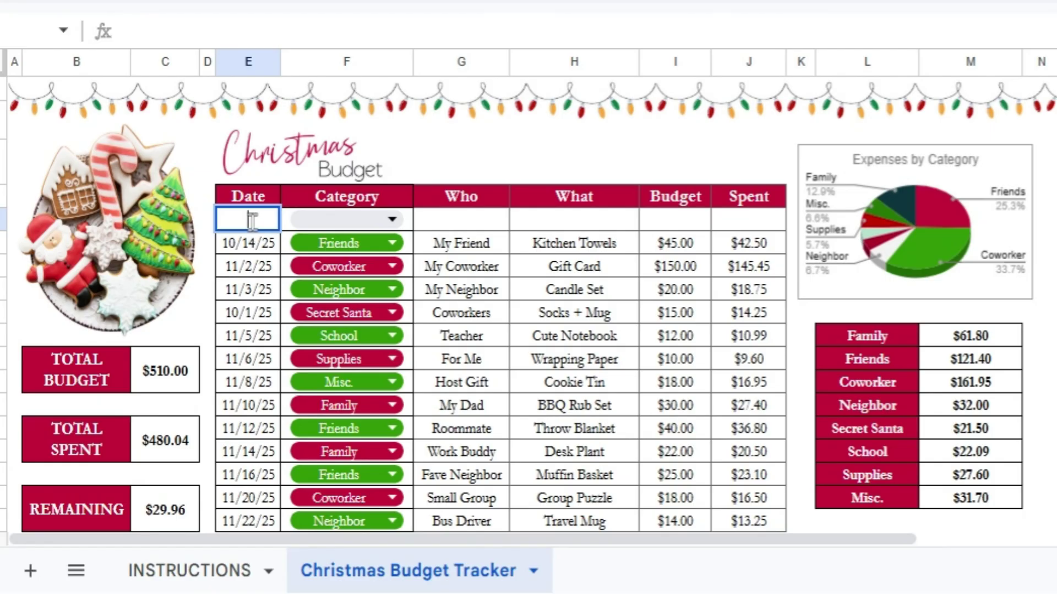
type("9/1/25")
- In the 9/1/25 row, choose the Family category and enter Mom under Who and New Watch under What
left_click(332, 225)
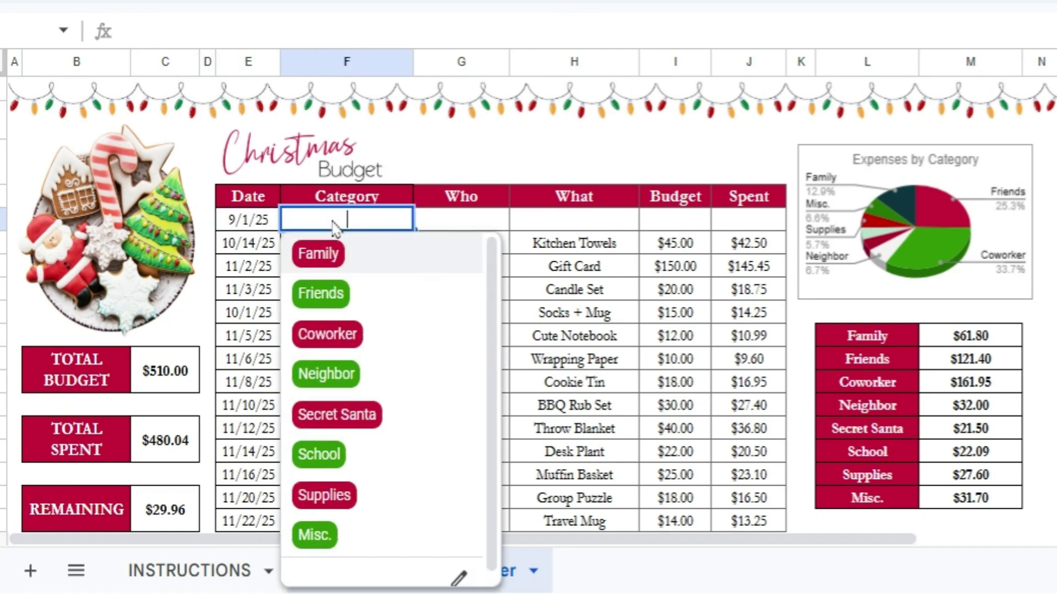
left_click(337, 255)
left_click(440, 225)
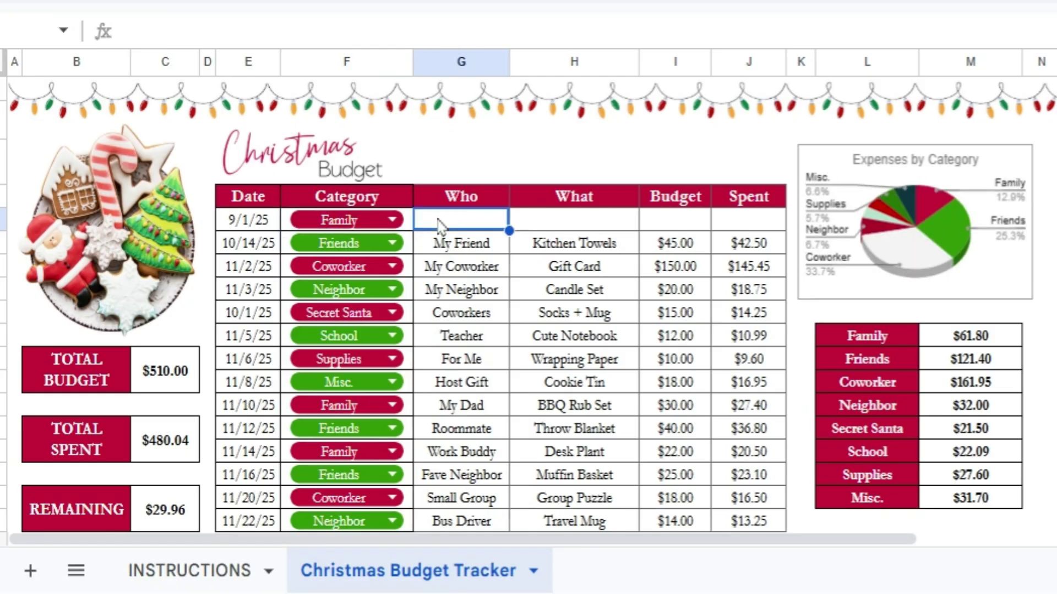
type("Mom")
key("Tab")
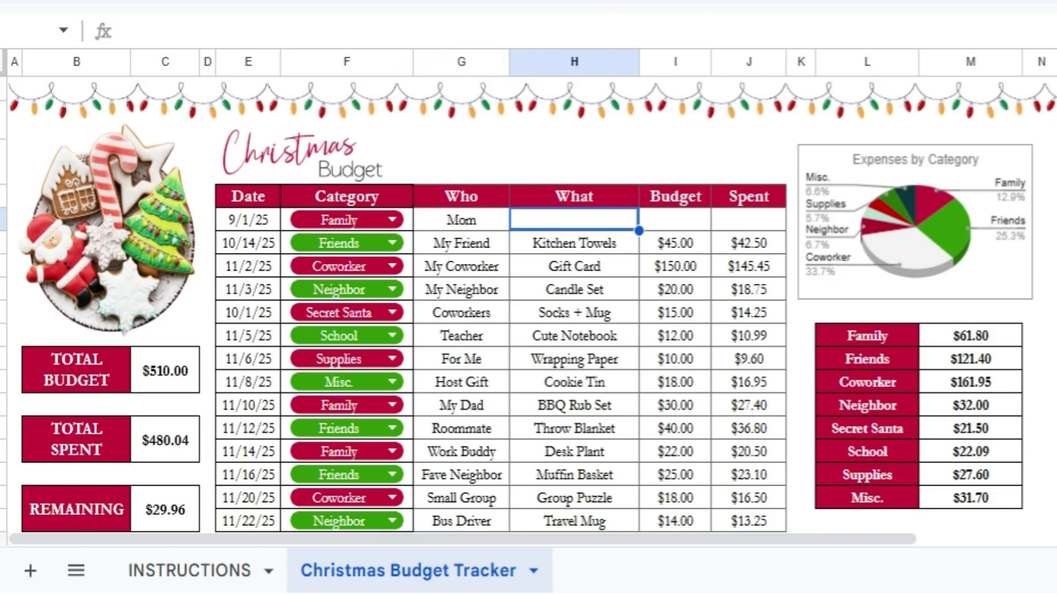
type("New Watch")
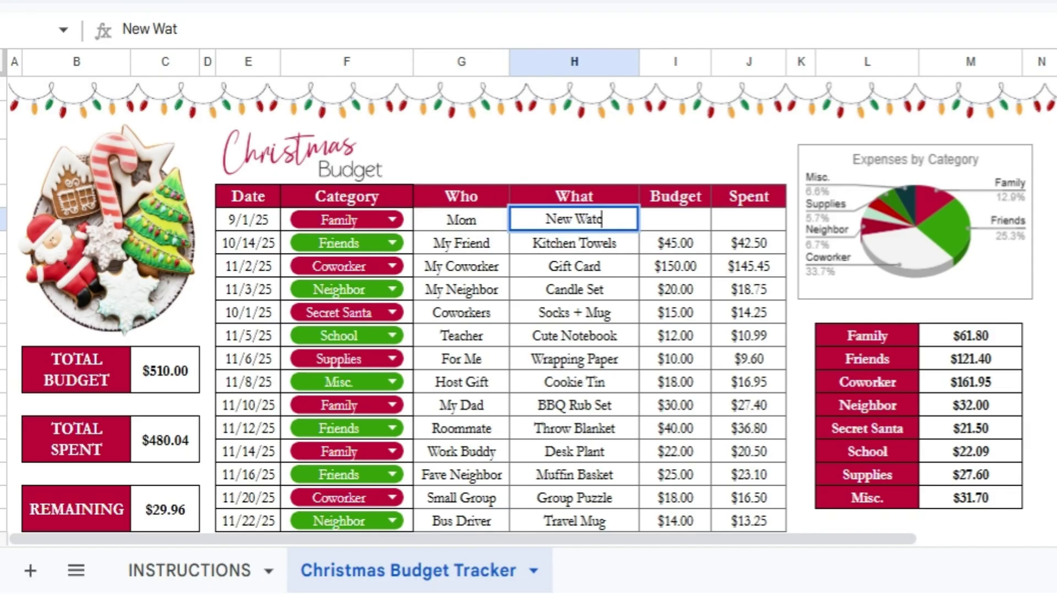
key("Tab")
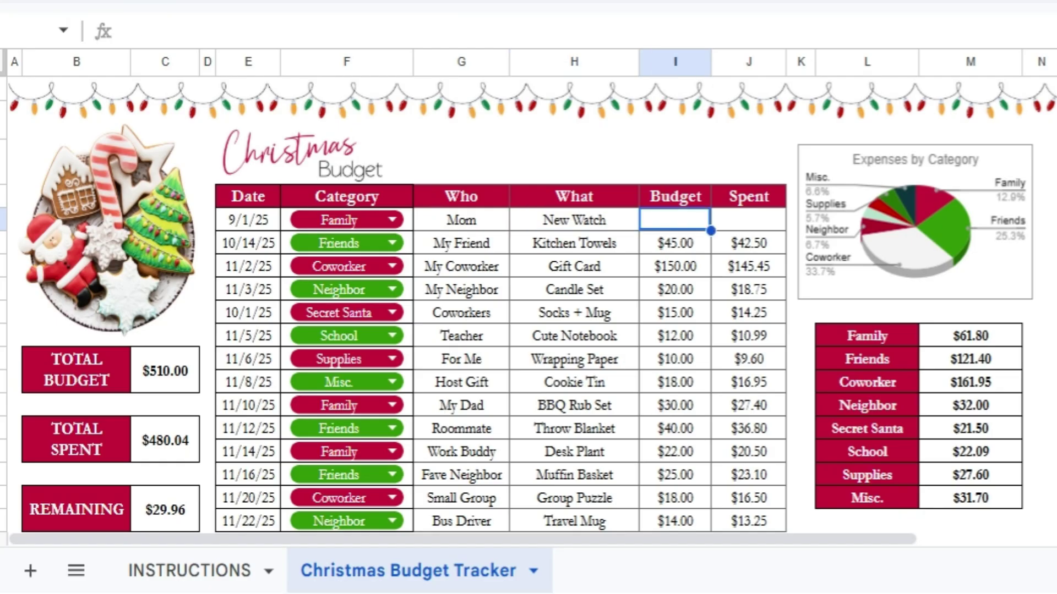
- Set the New Watch entry's budget to 250 and its spent amount to 215.45
type("250")
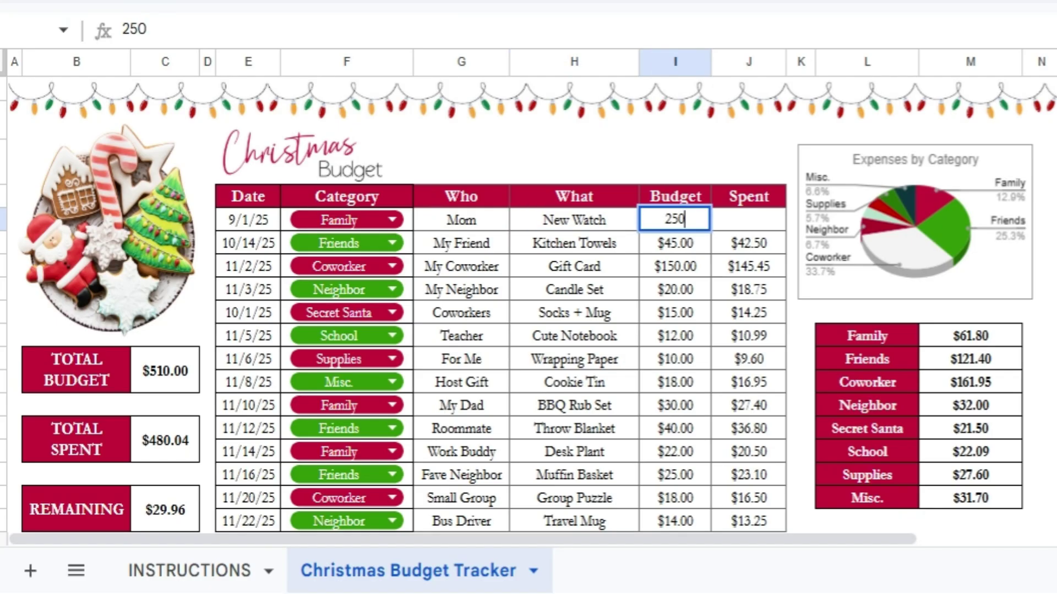
key("Tab")
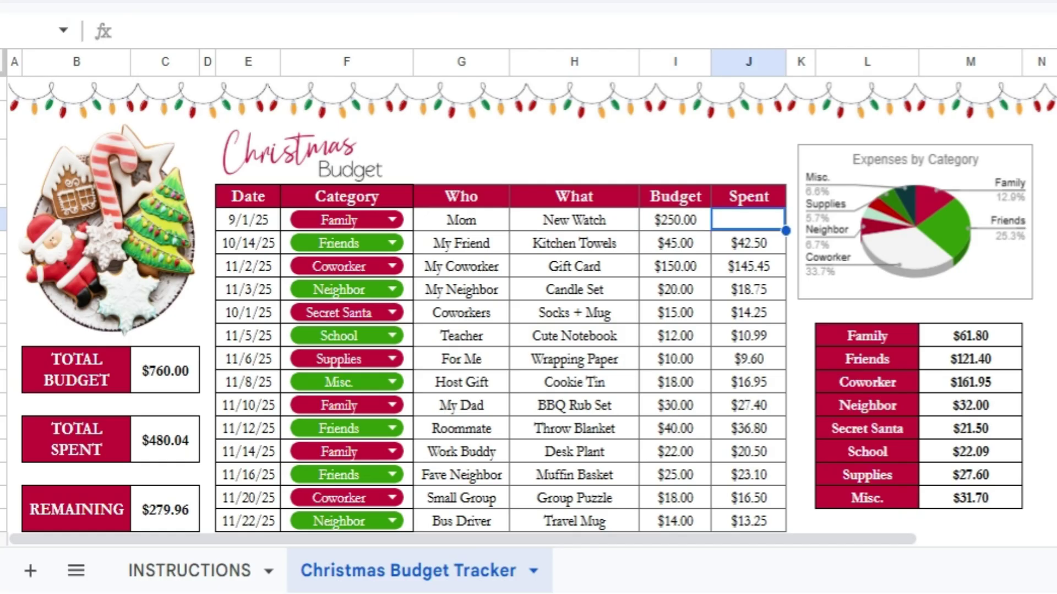
type("215")
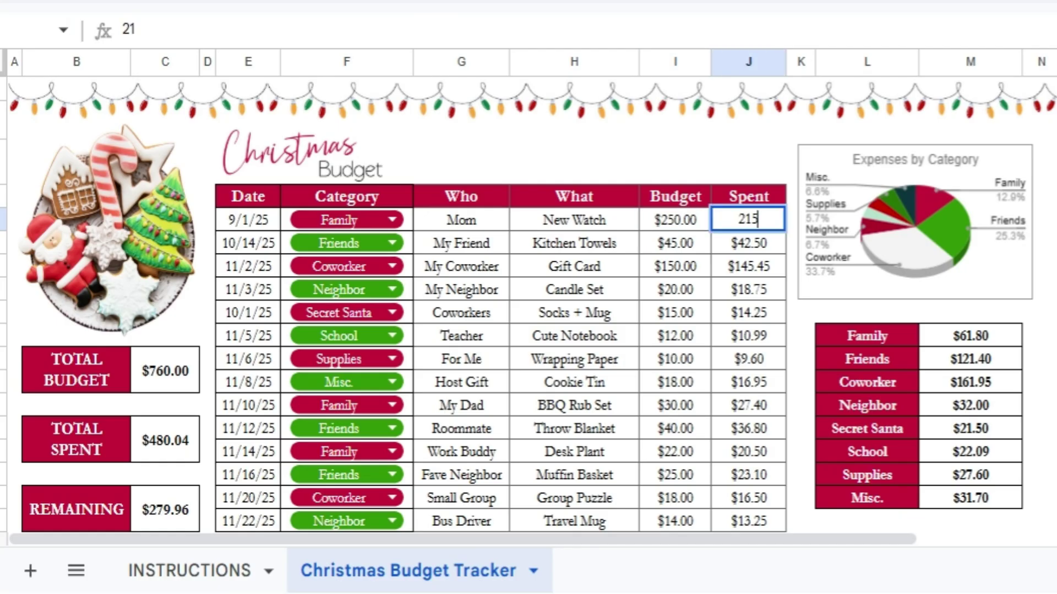
type(".45")
key("Return")
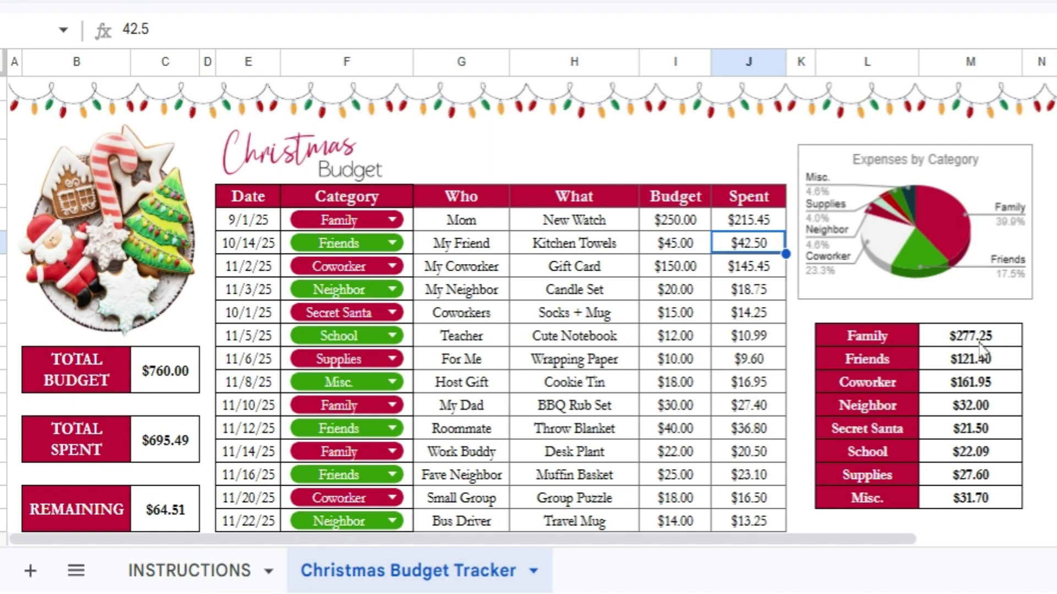
- Inspect the Family, Friends and Coworker slices of the Expenses by Category pie chart
left_click(949, 217)
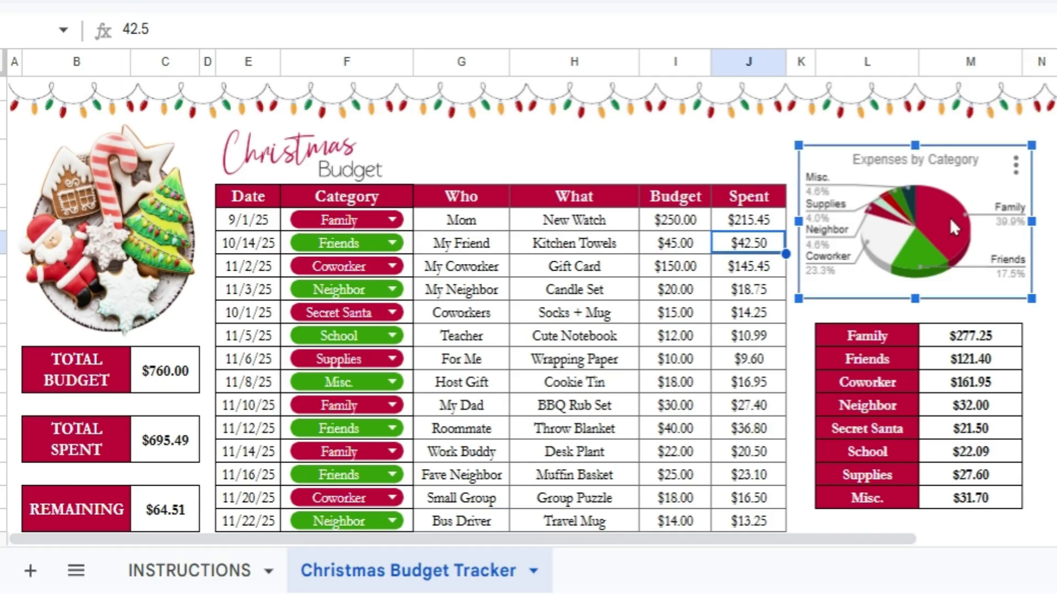
mouse_move(953, 229)
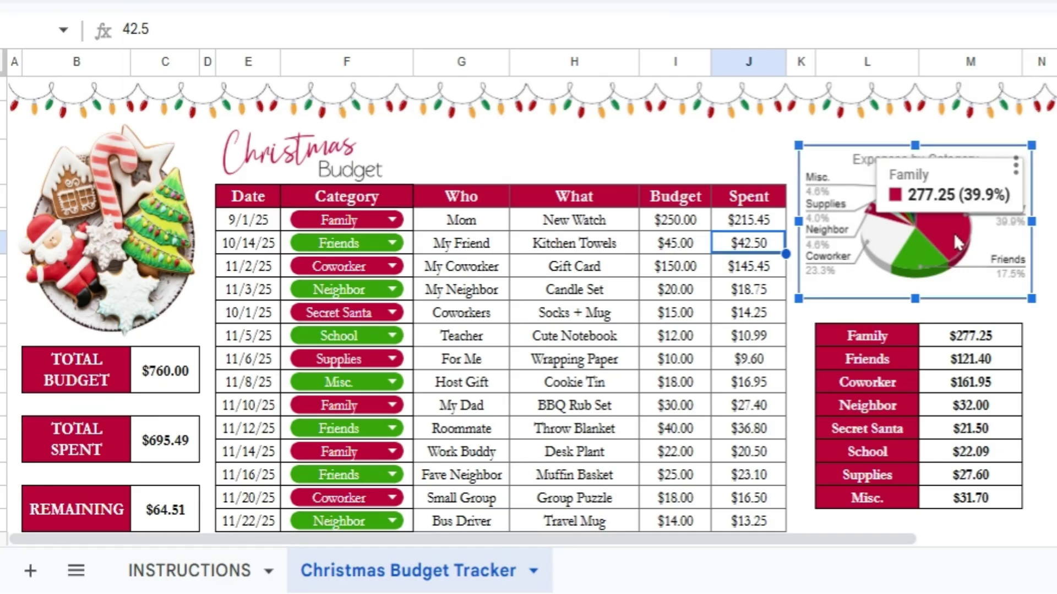
mouse_move(924, 265)
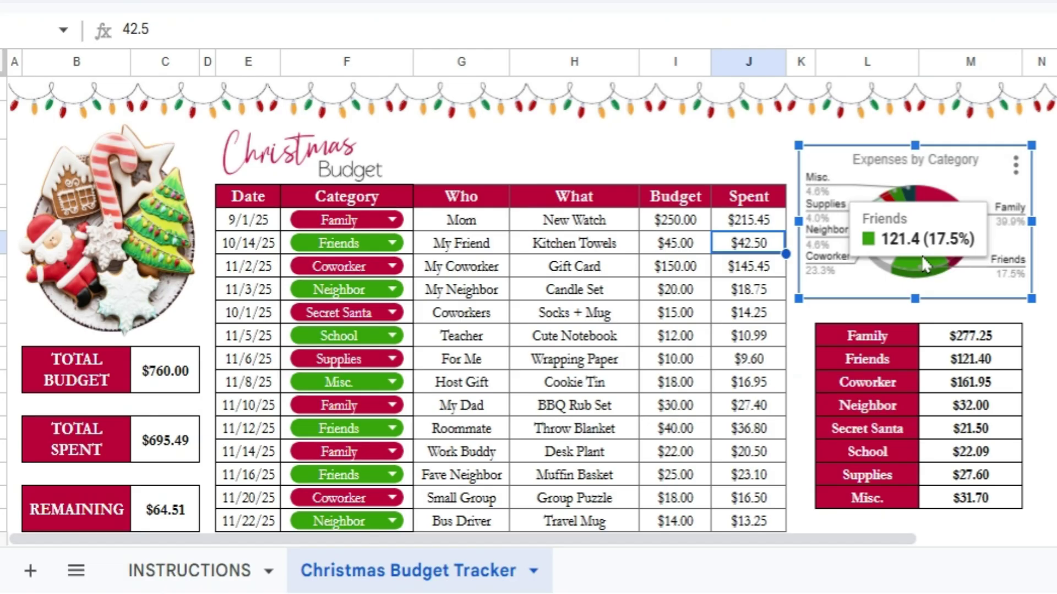
mouse_move(889, 255)
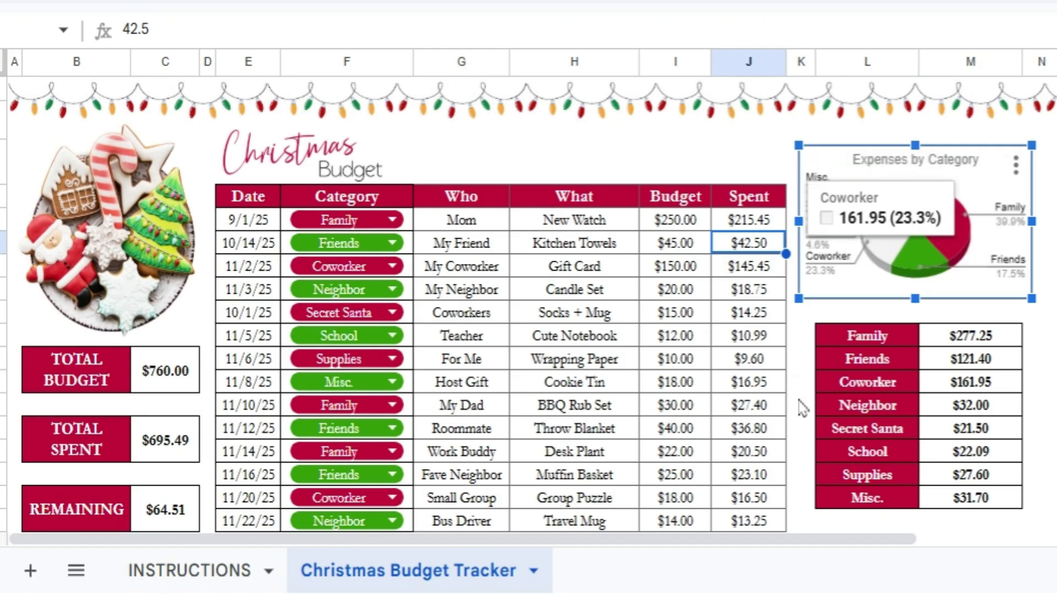
- Replace the Family option of the Category dropdown with a bright green Team option and apply it to all matching dropdowns
left_click(396, 224)
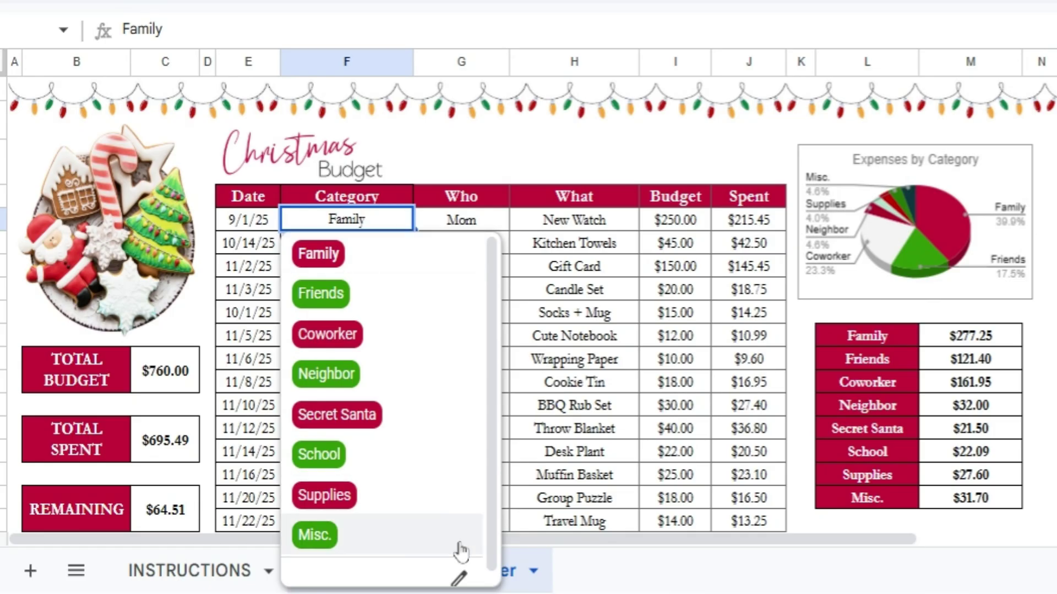
left_click(460, 573)
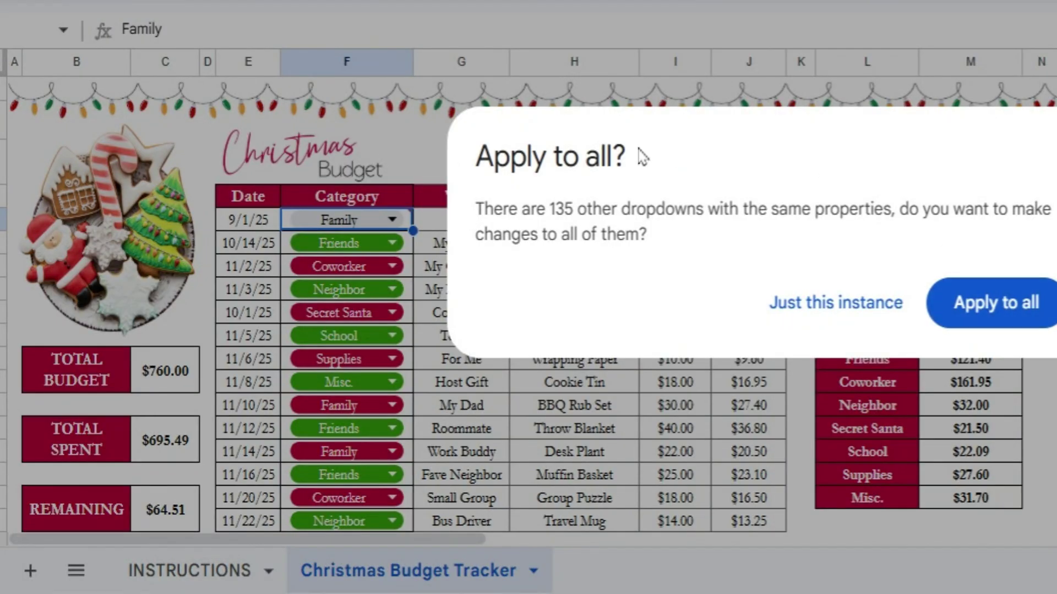
left_click(981, 319)
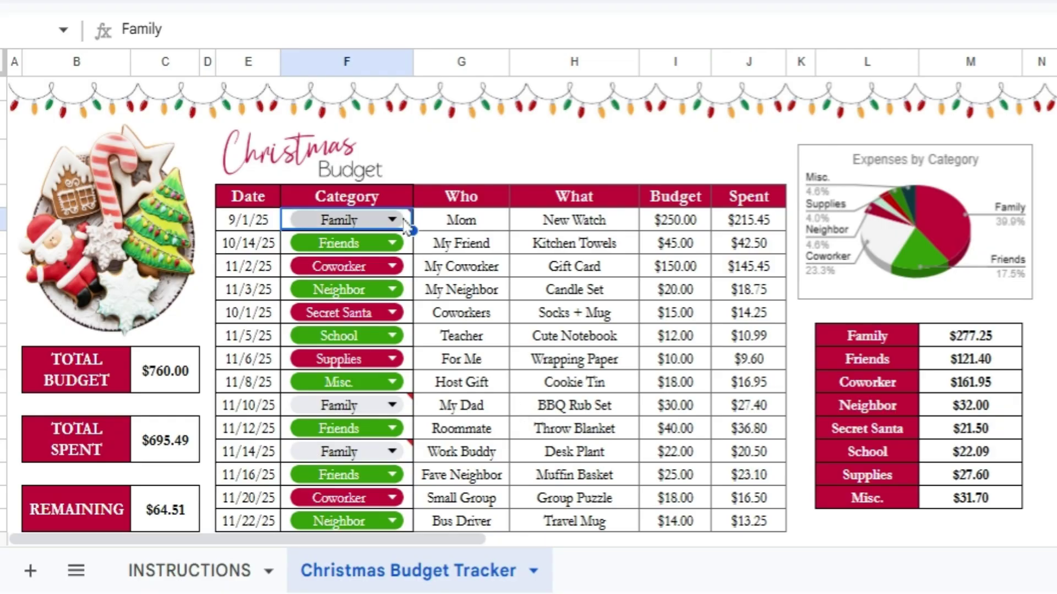
- Change the category from Family to Team in the 9/1/25, 11/10/25 and 11/14/25 rows
mouse_move(397, 225)
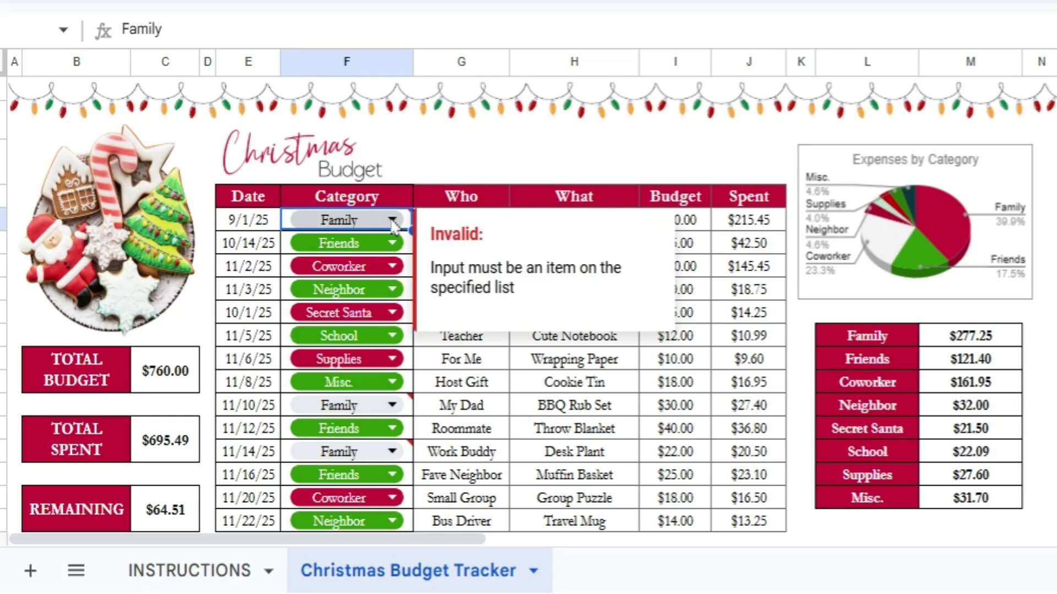
left_click(394, 226)
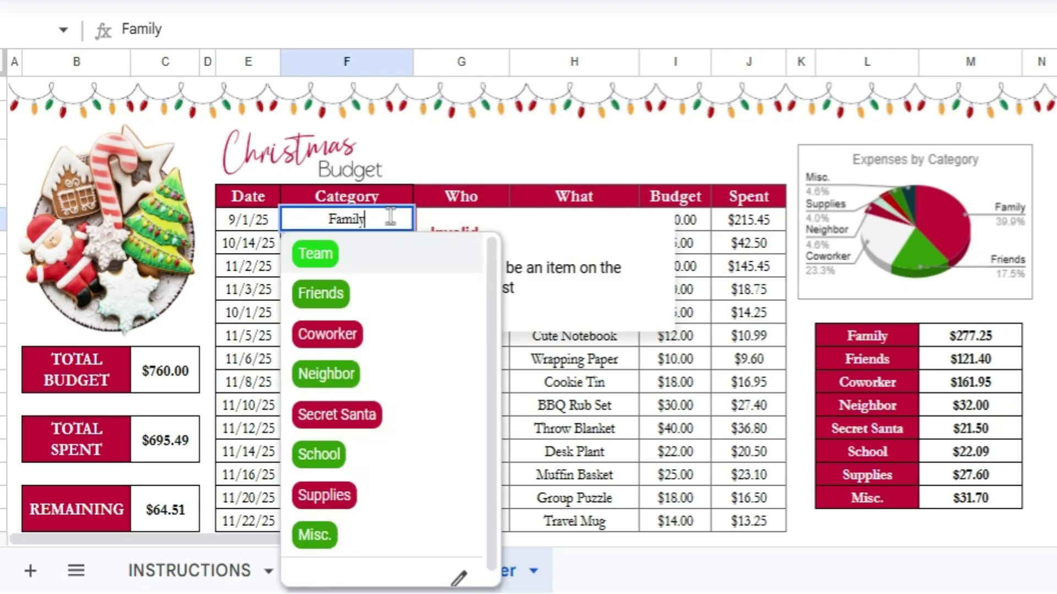
left_click(381, 264)
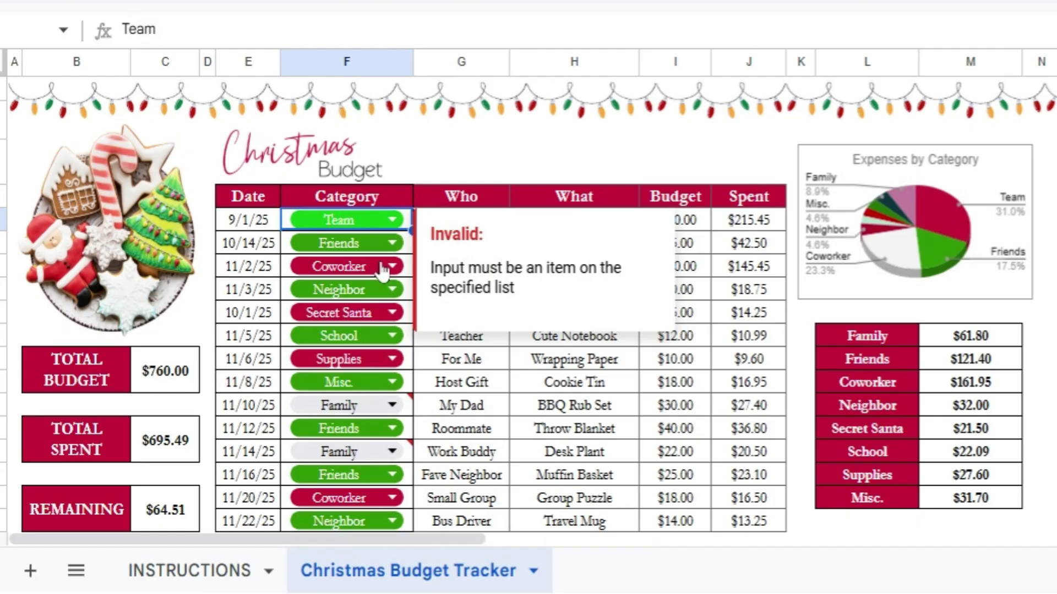
left_click(391, 405)
left_click(358, 107)
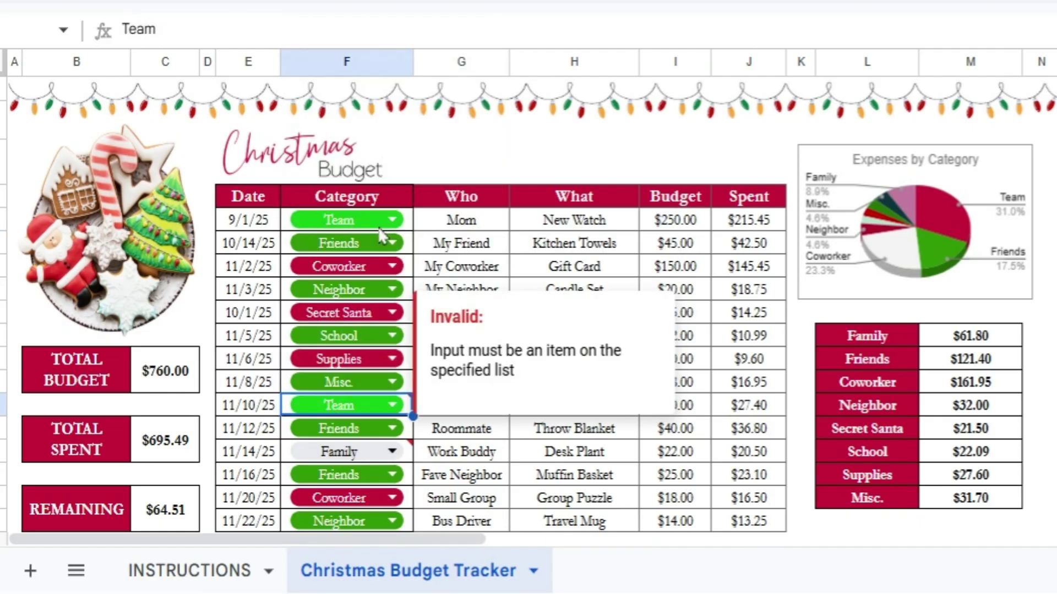
left_click(392, 451)
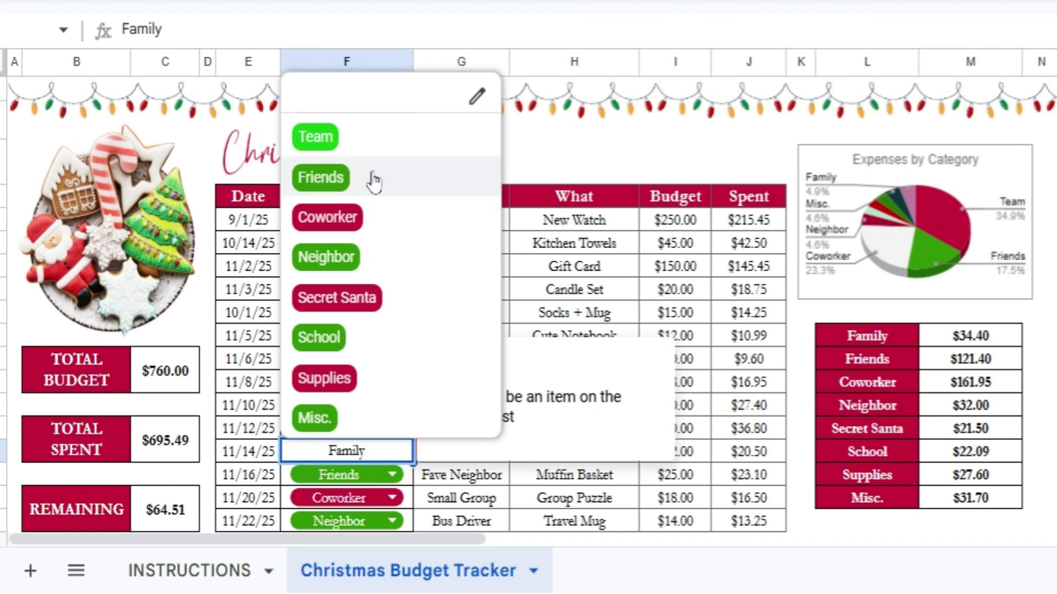
left_click(385, 142)
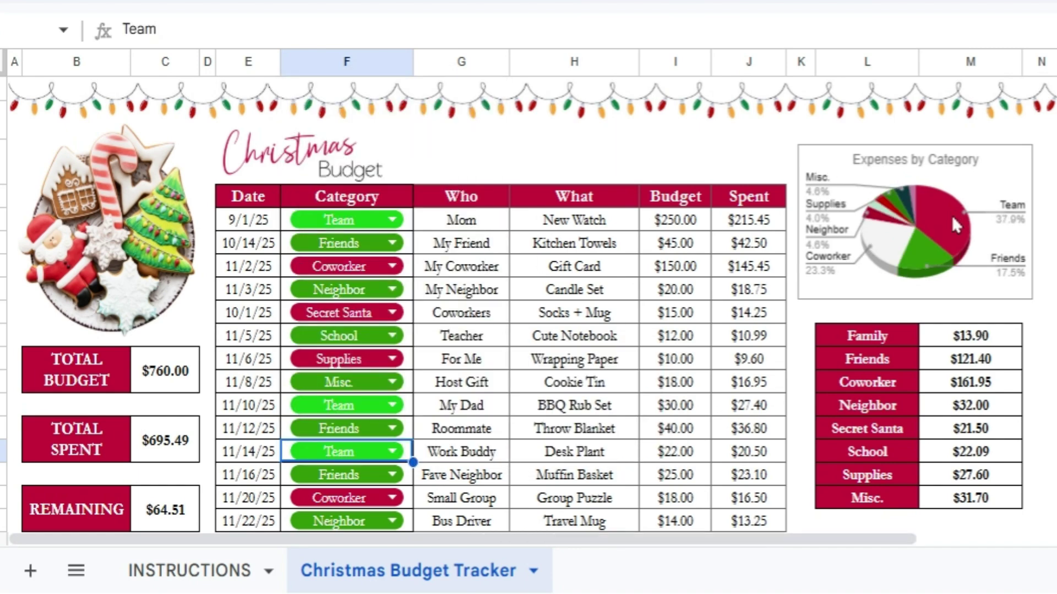
- Replace the Family label in cell W5, the source of the category summary's first row, with Team
left_click(855, 338)
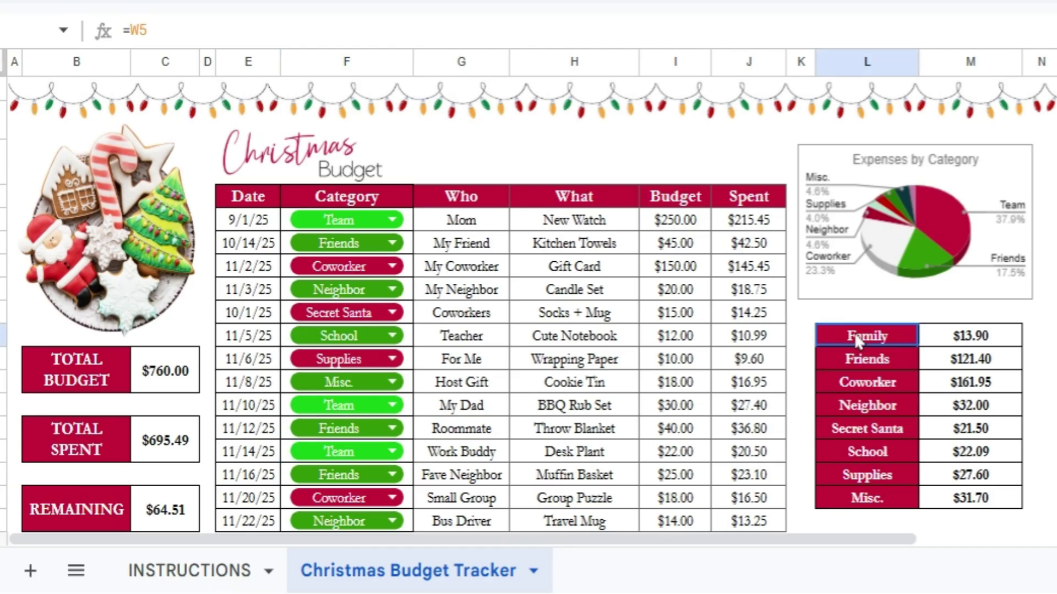
left_click_drag(546, 546, 1056, 573)
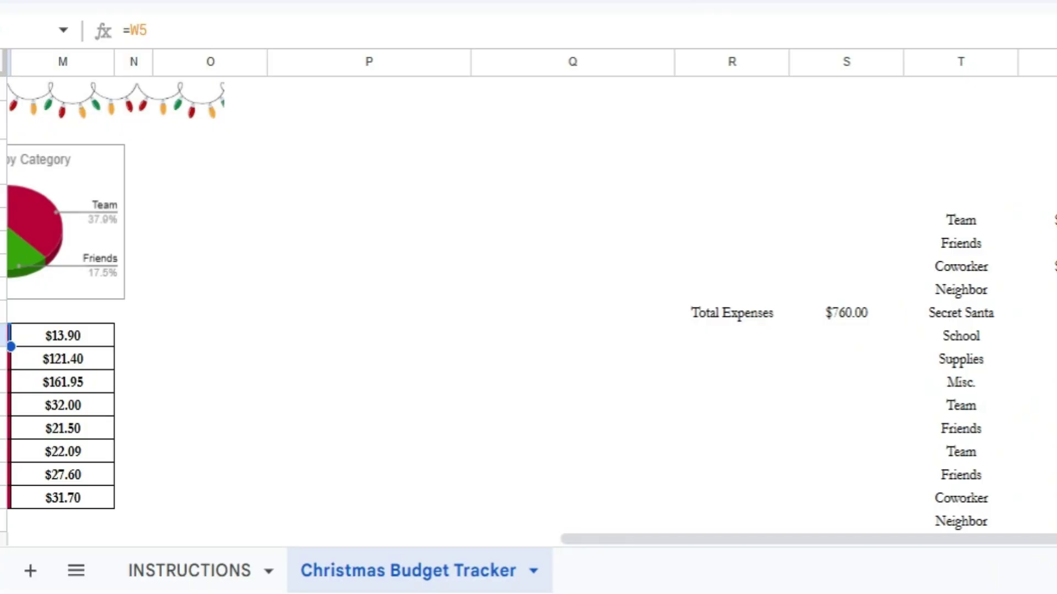
left_click(1056, 220)
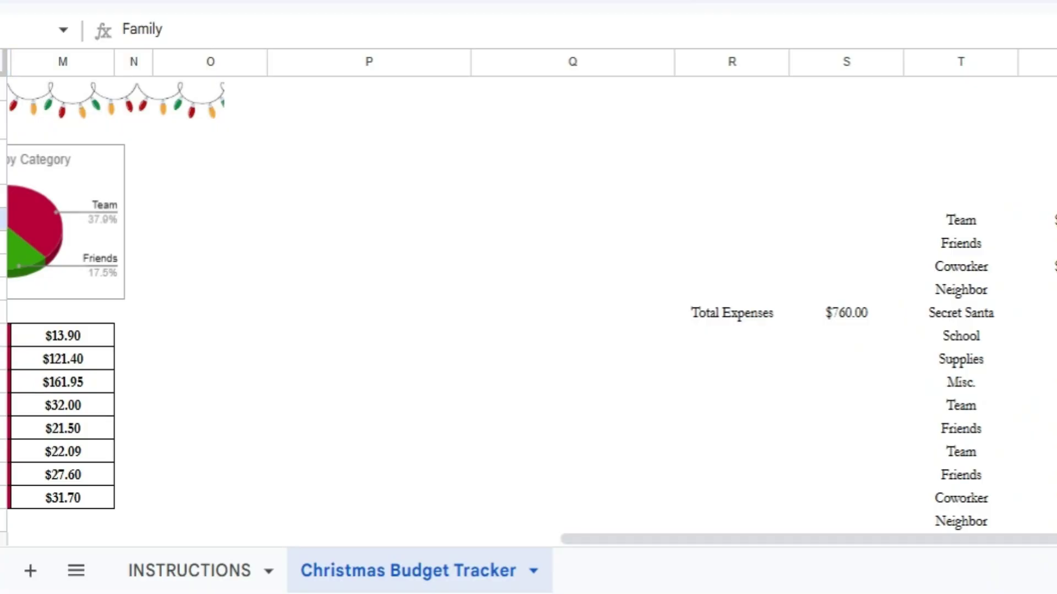
type("Team")
key("Return")
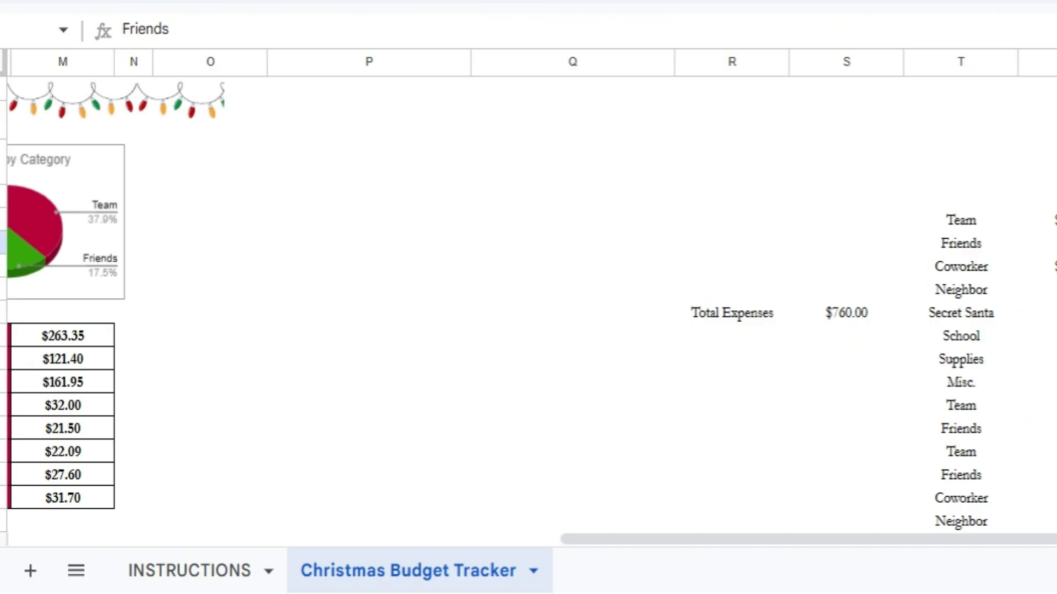
- Check the Team slice of the pie chart and the Spent amounts of the three Team rows
left_click_drag(1056, 539, 580, 536)
left_click(953, 233)
mouse_move(953, 231)
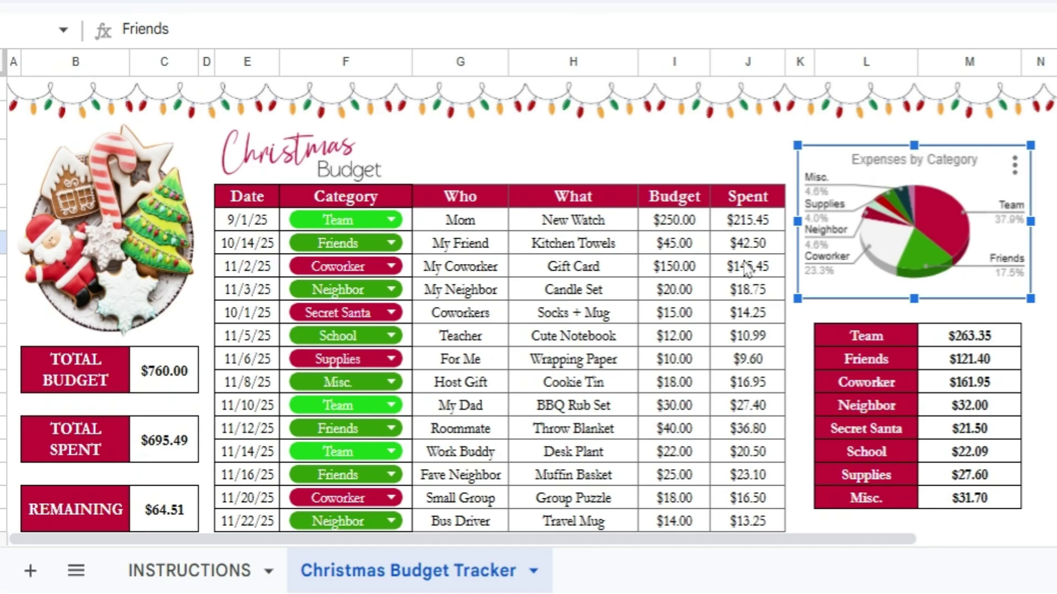
left_click(761, 222)
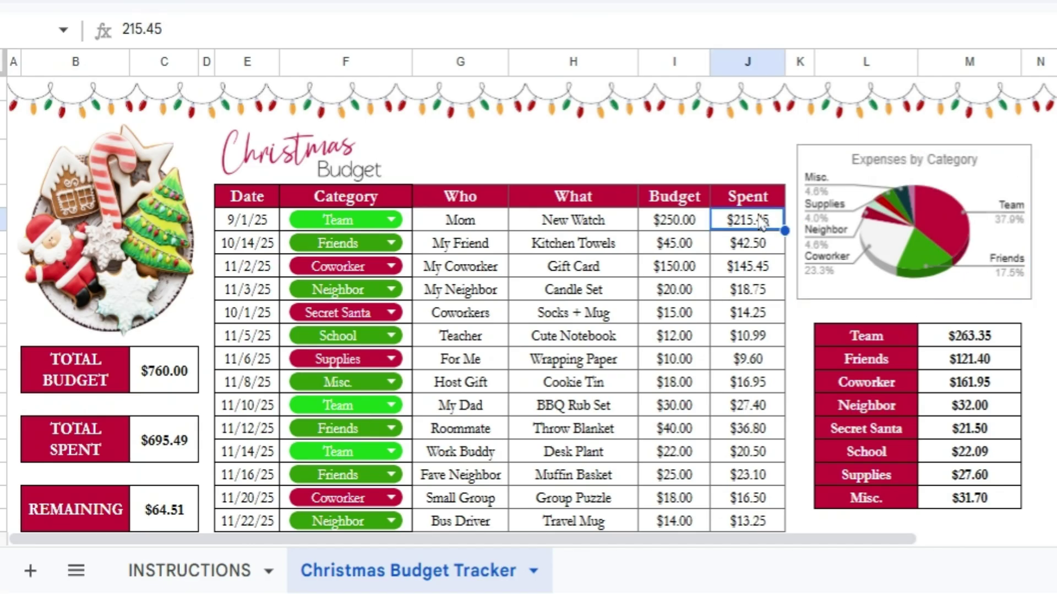
left_click(753, 408, "ctrl")
left_click(750, 453, "ctrl")
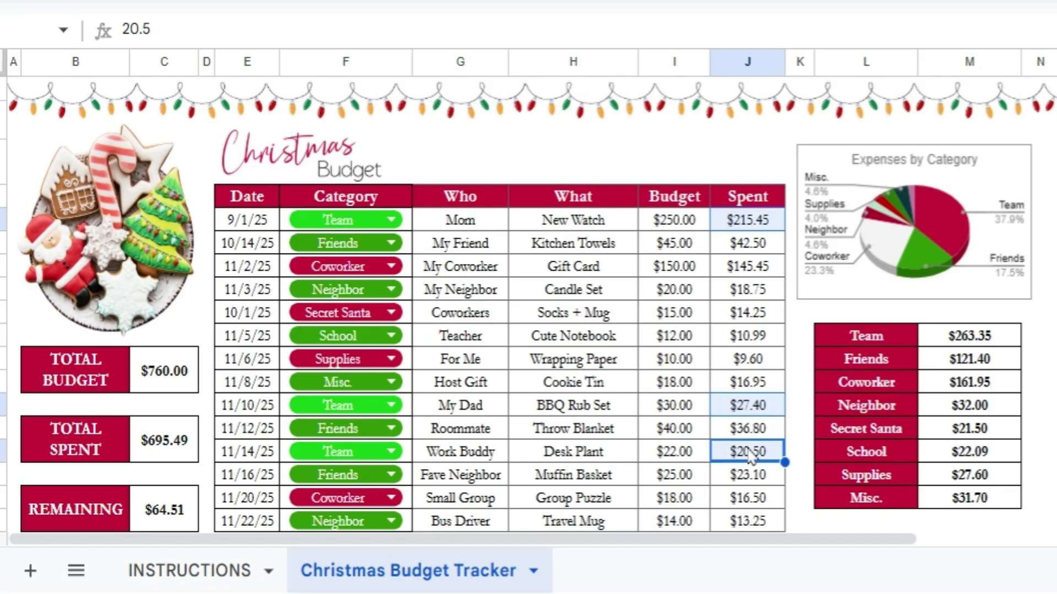
left_click(676, 387)
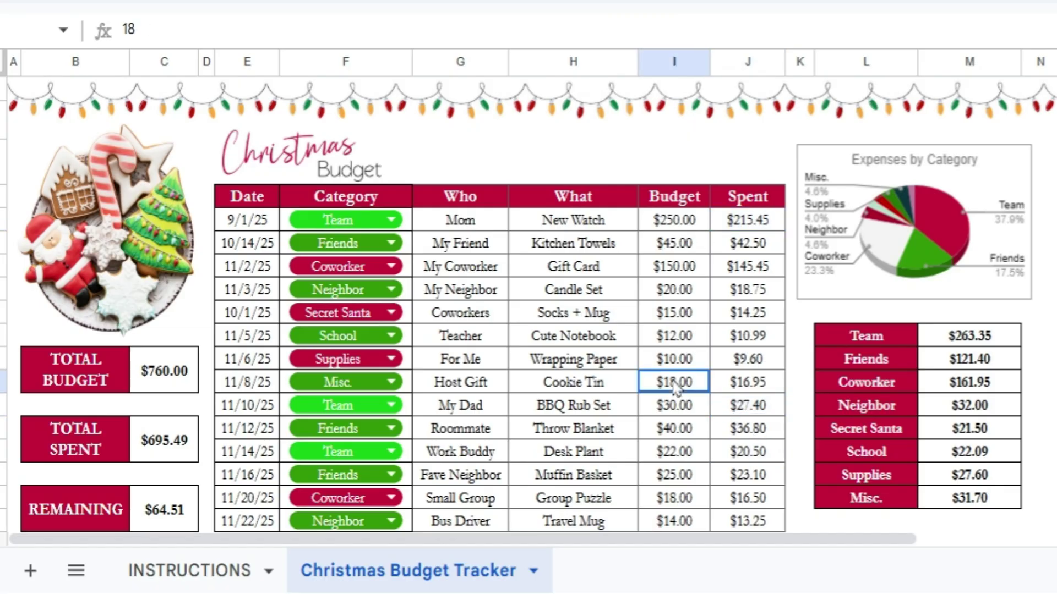